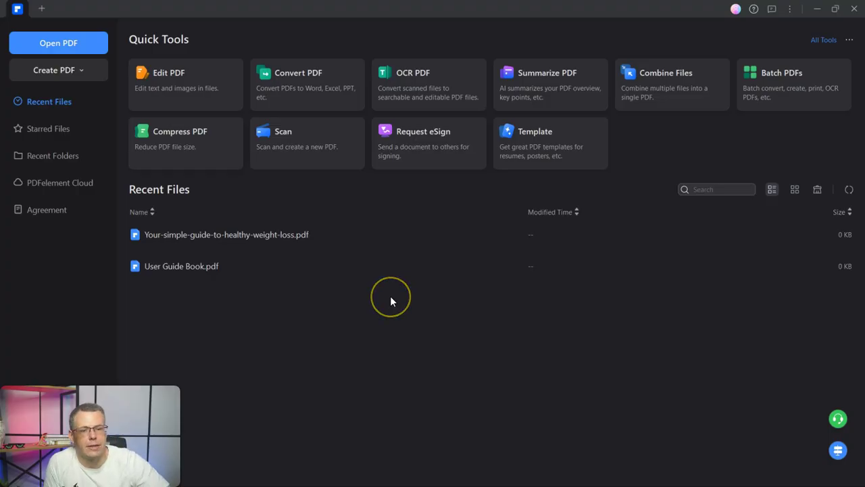
- Try to open Your-simple-guide-to-healthy-weight-loss.pdf from the recent files
click(407, 262)
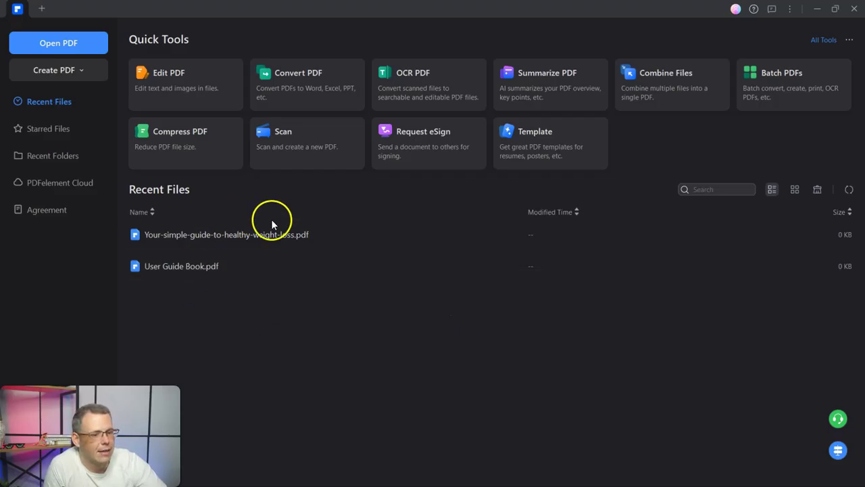
click(224, 240)
click(539, 269)
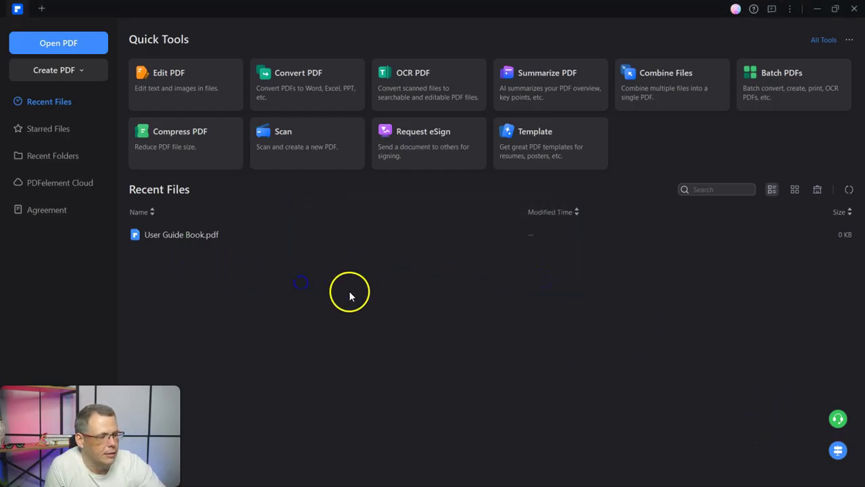
- Open fitness-handbook.pdf and skim its cover, table of contents and introduction pages
click(62, 40)
click(370, 142)
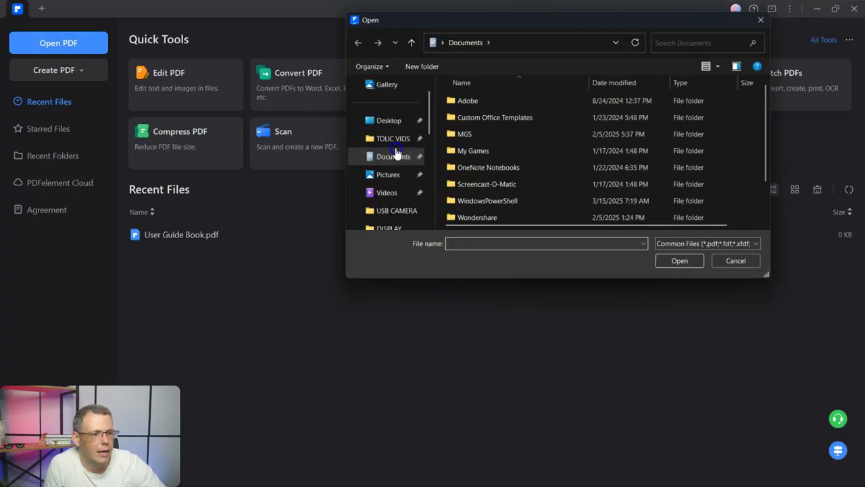
double_click(531, 188)
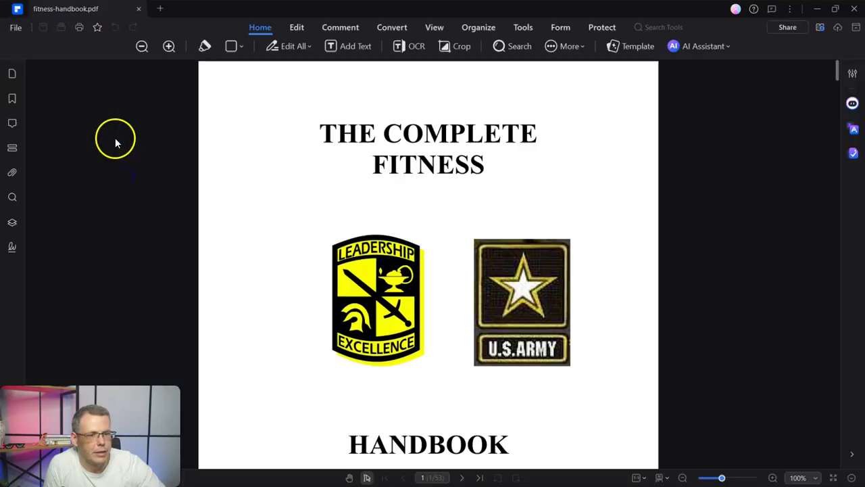
scroll(534, 220, down, 4)
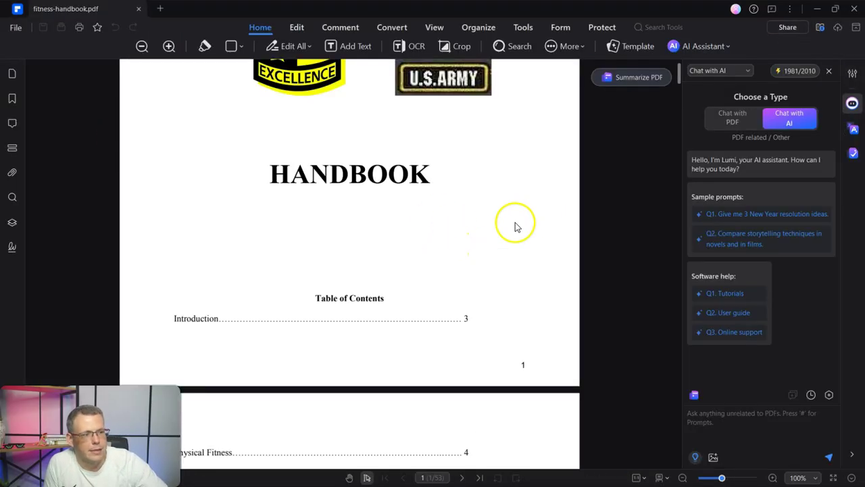
scroll(566, 264, down, 4)
scroll(551, 311, down, 14)
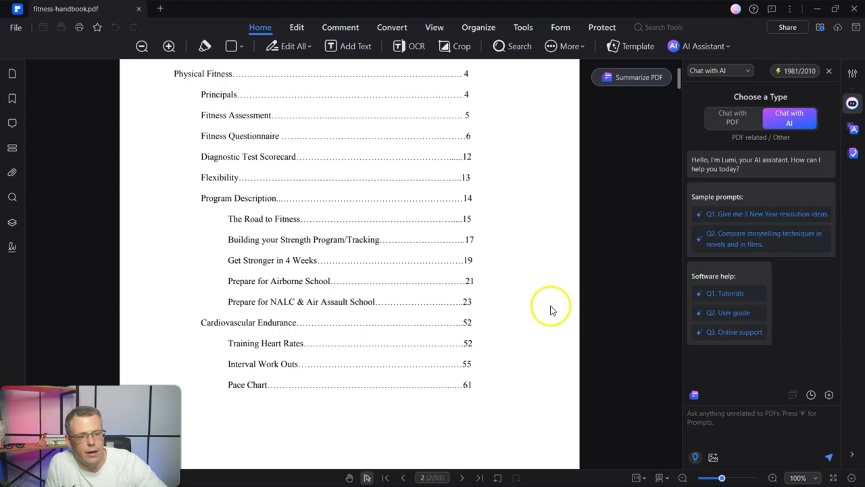
scroll(546, 314, up, 8)
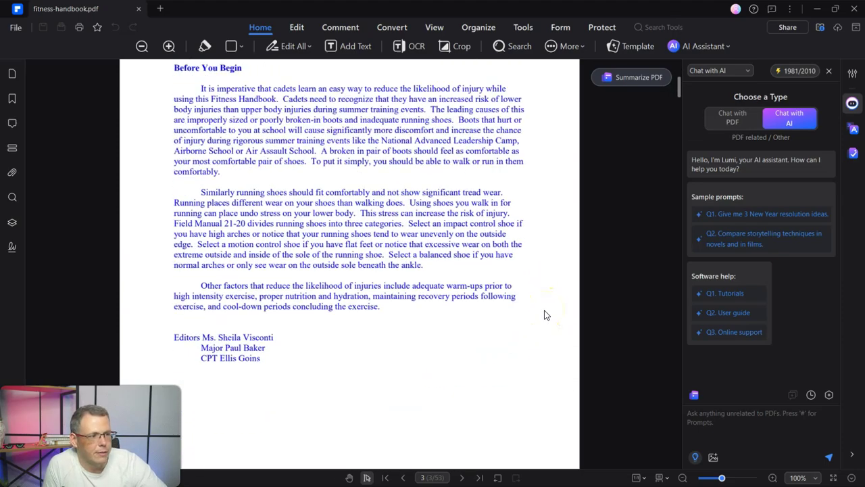
- Set the AI assistant to Chat with PDF and send it the prompt "push ups"
click(732, 117)
scroll(331, 293, up, 12)
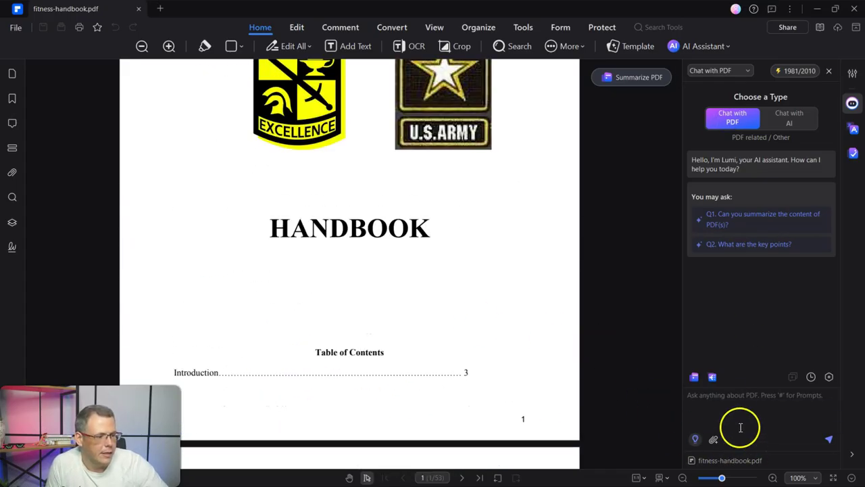
click(730, 395)
text(push ip)
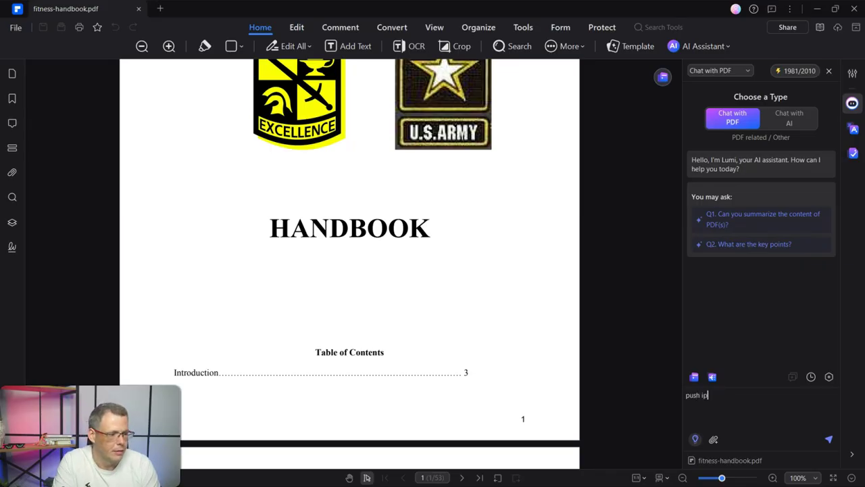
key(BackSpace)
text(ups)
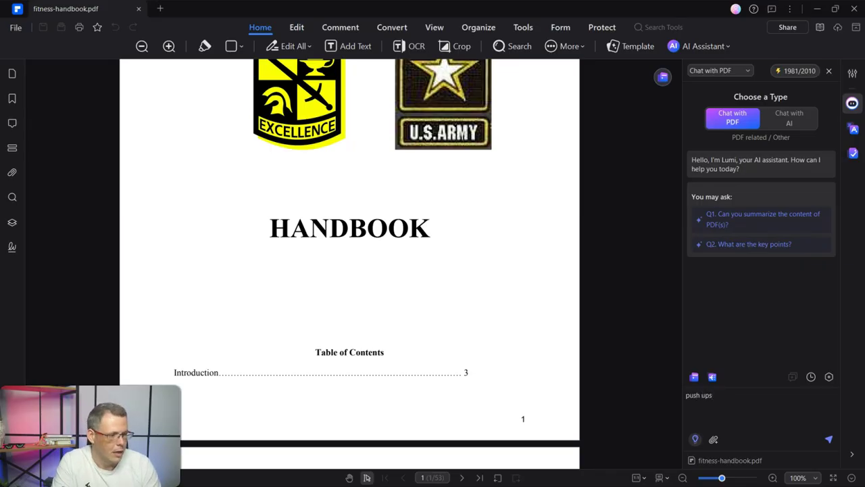
key(Return)
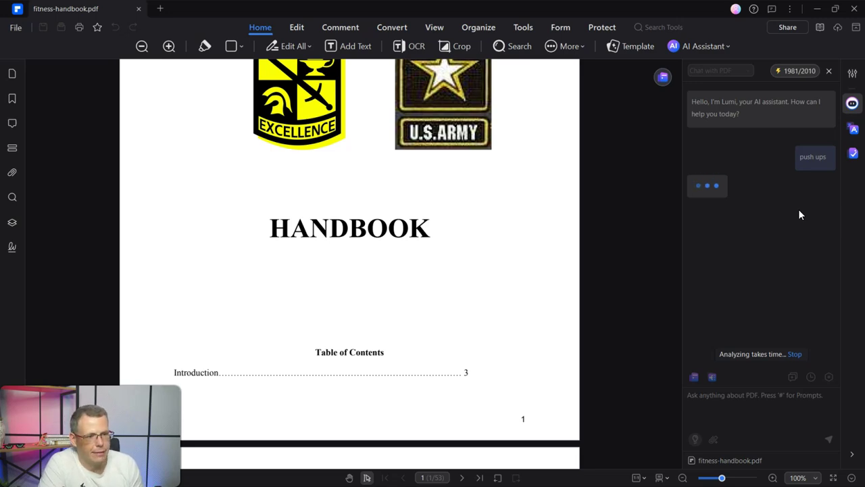
- Delete the U.S. Army logo and all parts of the Leadership Excellence emblem from the cover page
scroll(309, 369, down, 5)
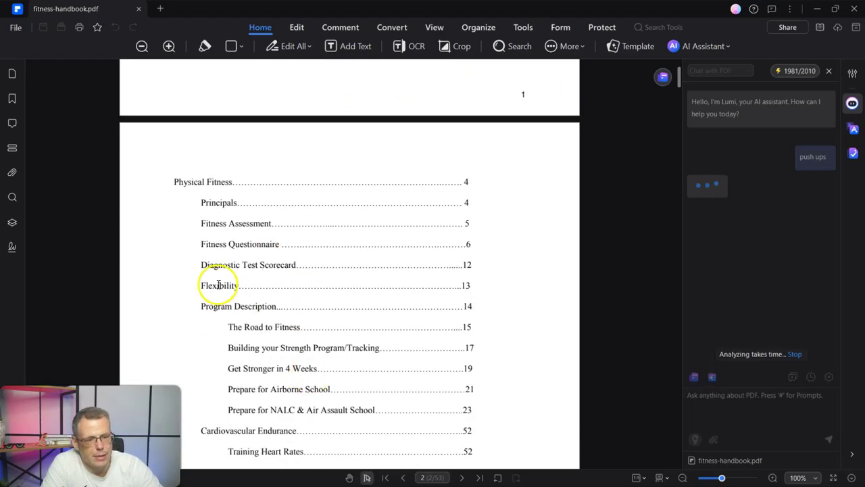
scroll(345, 324, down, 1)
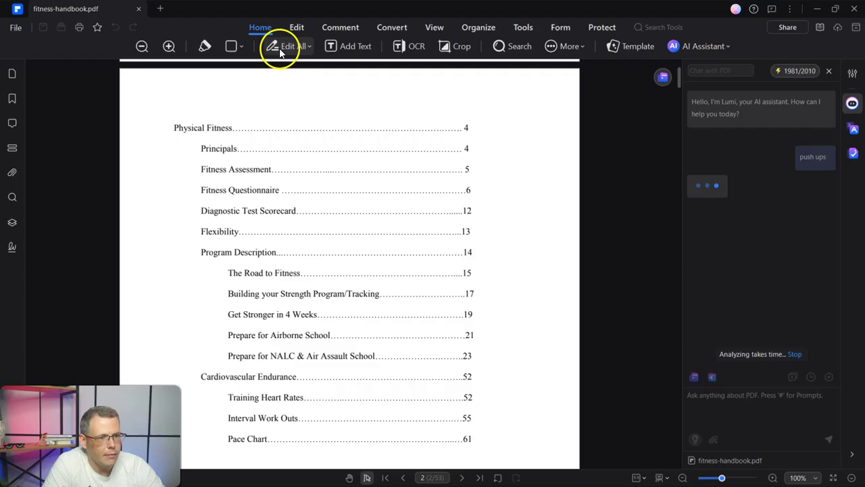
scroll(345, 329, up, 5)
scroll(348, 332, up, 5)
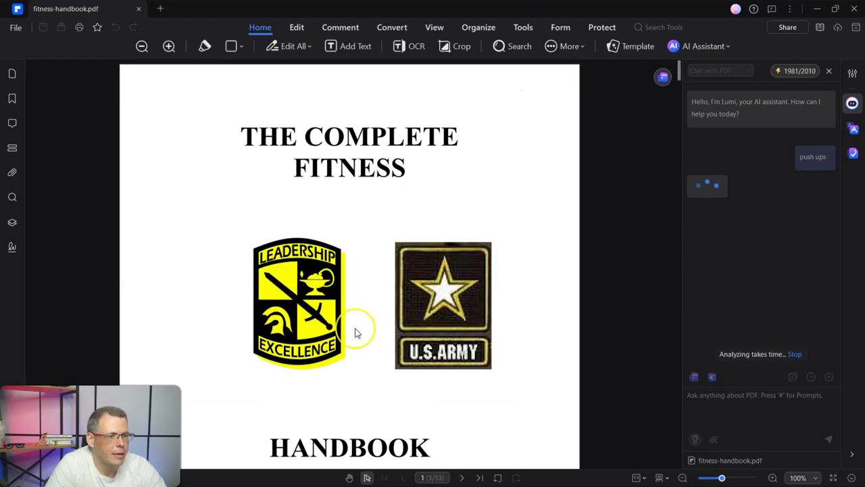
scroll(353, 332, down, 1)
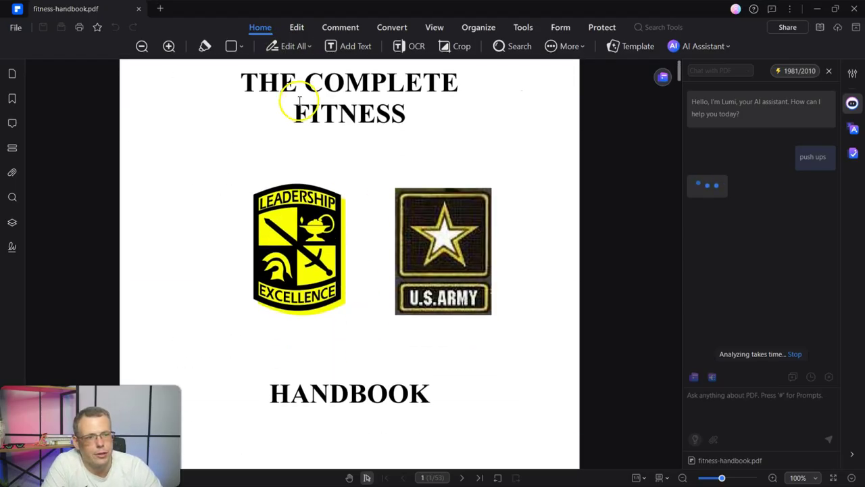
click(298, 28)
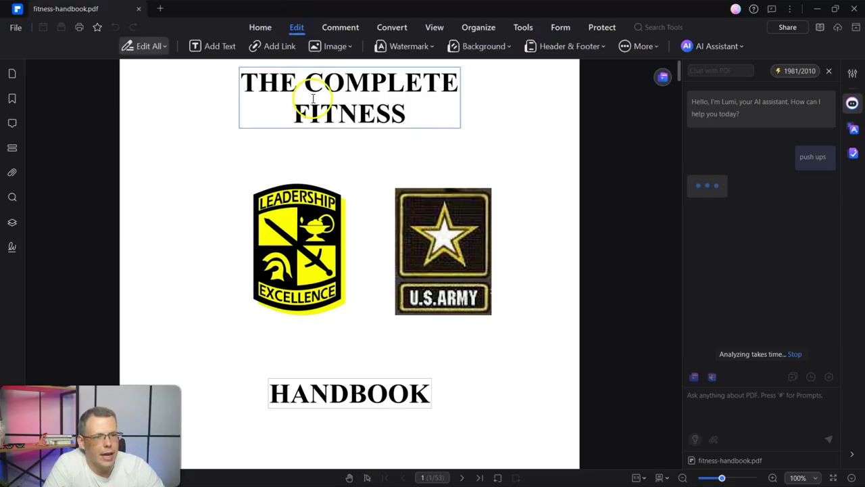
click(441, 106)
click(443, 222)
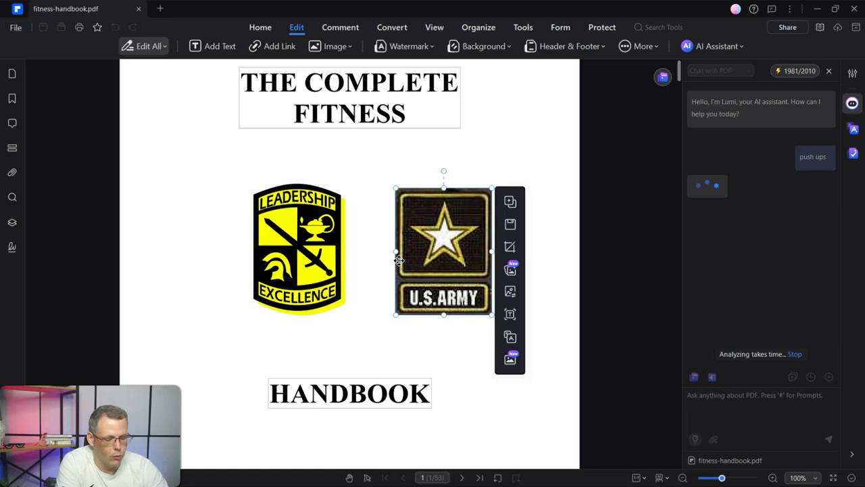
key(Delete)
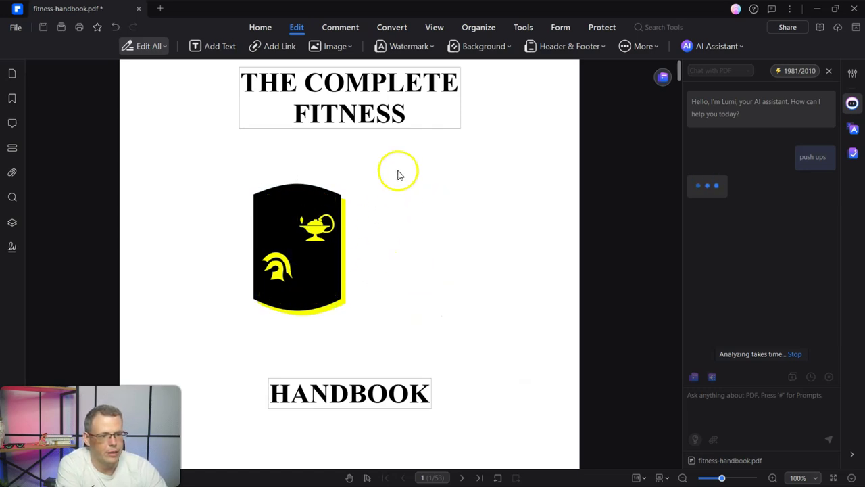
drag(399, 173, 195, 331)
key(Delete)
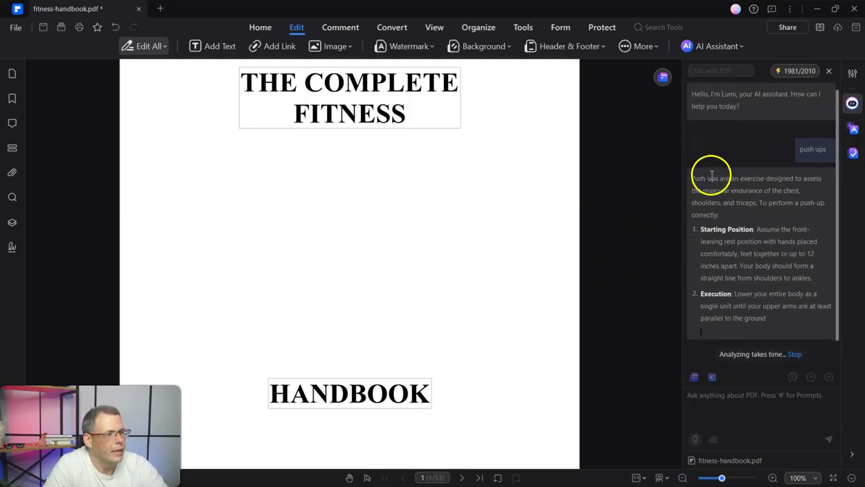
- Read through the AI assistant's answer about push-ups, down to its page references
scroll(740, 267, up, 5)
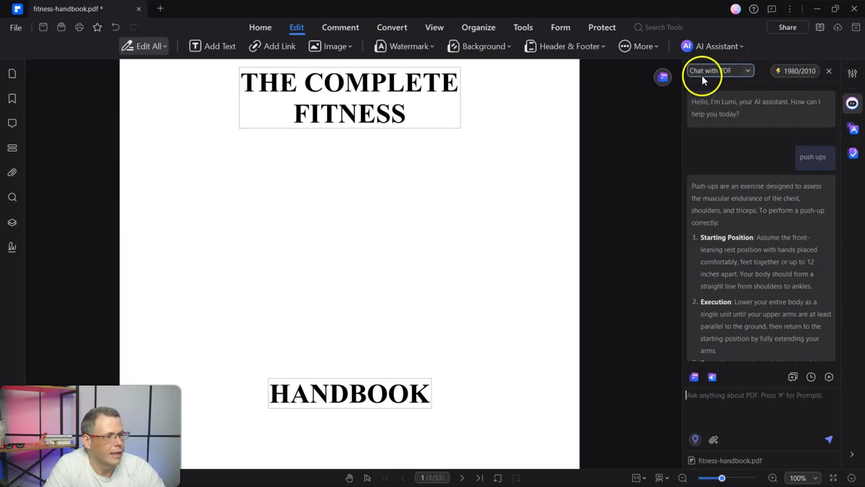
scroll(747, 284, down, 5)
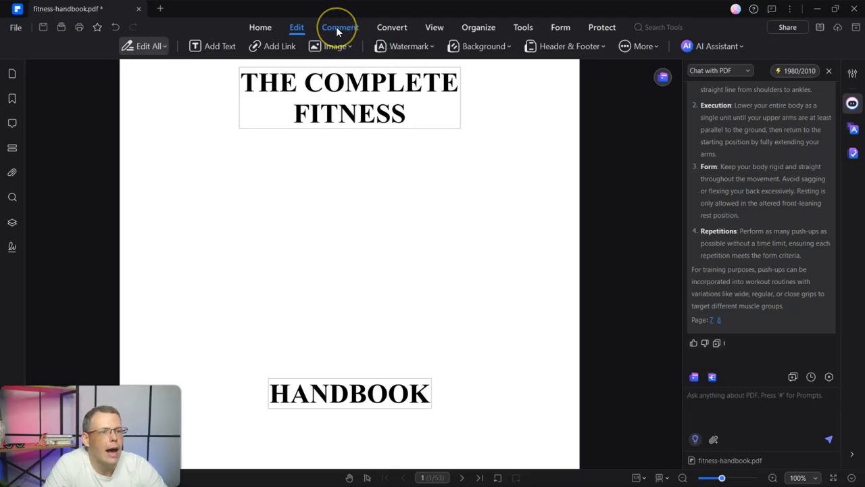
- Examine the commenting, editing and general PDF tools, plus the AI Assistant's chat, summarize, grammar check and generate options
click(336, 27)
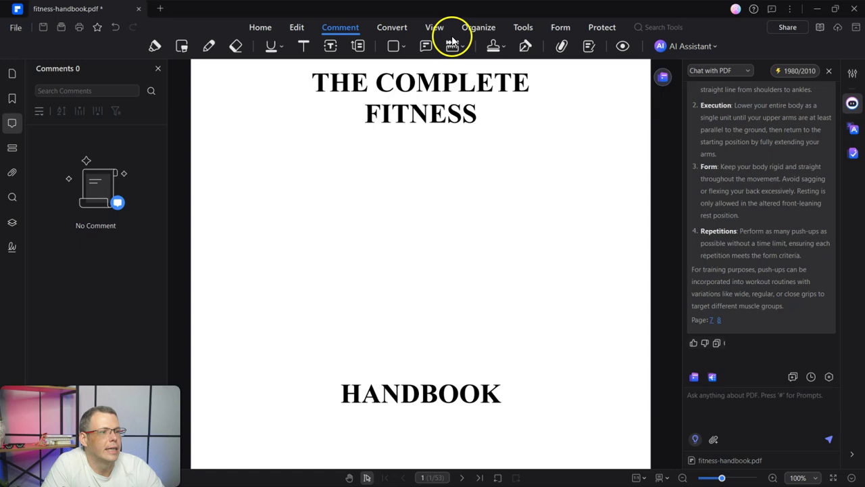
click(297, 28)
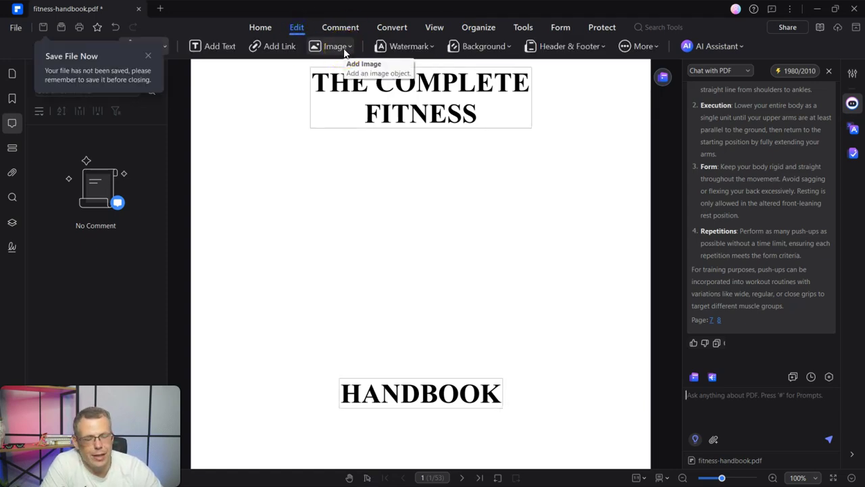
click(380, 253)
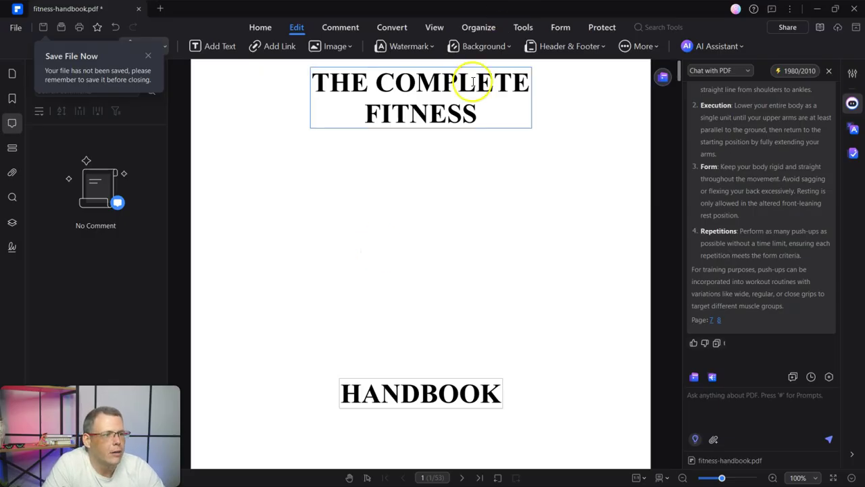
scroll(478, 201, down, 10)
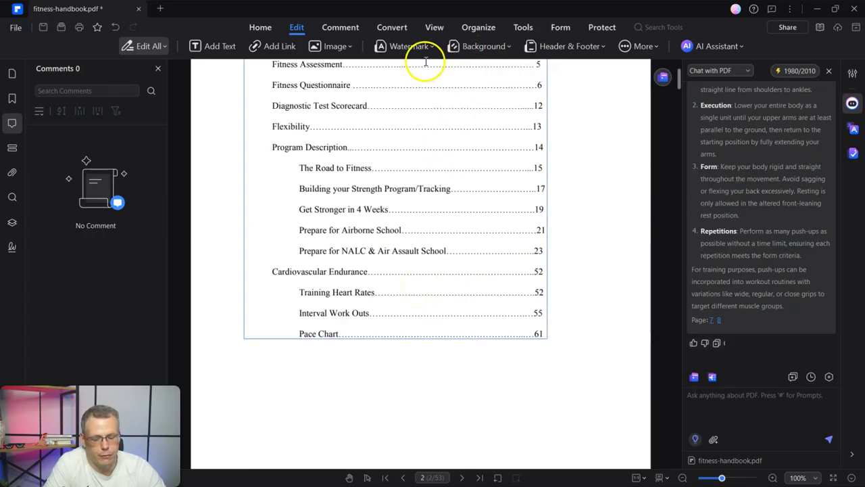
click(523, 27)
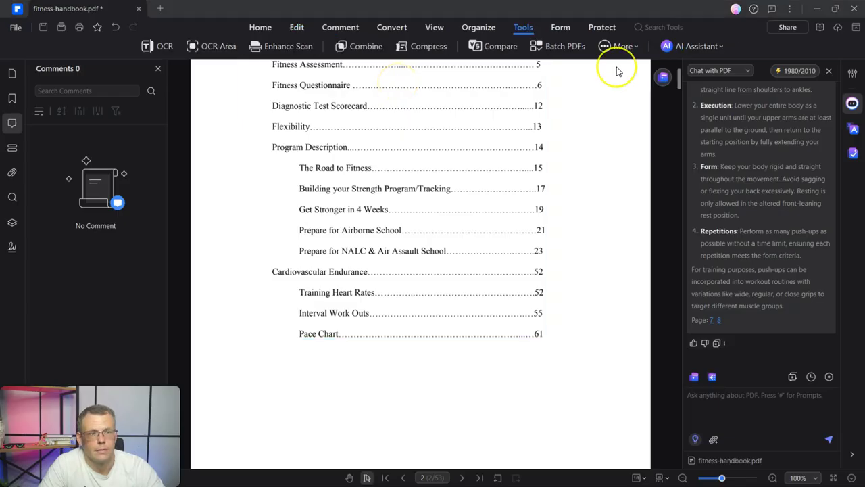
click(718, 47)
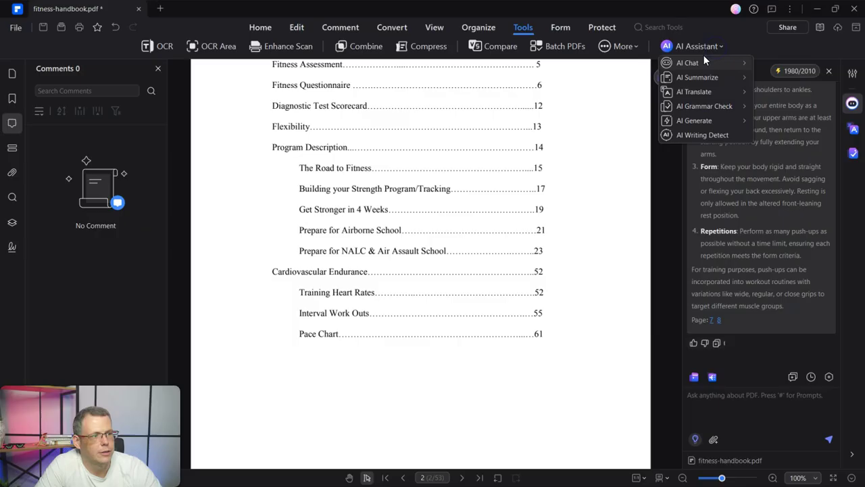
click(697, 64)
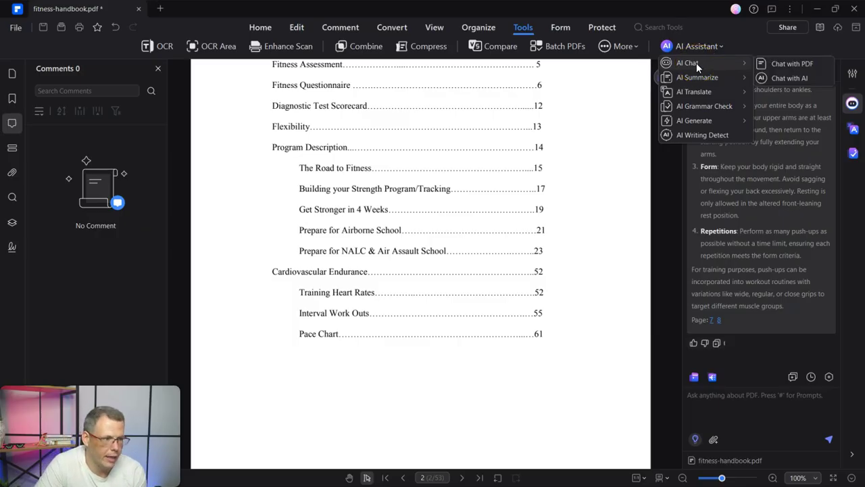
mouse_move(697, 72)
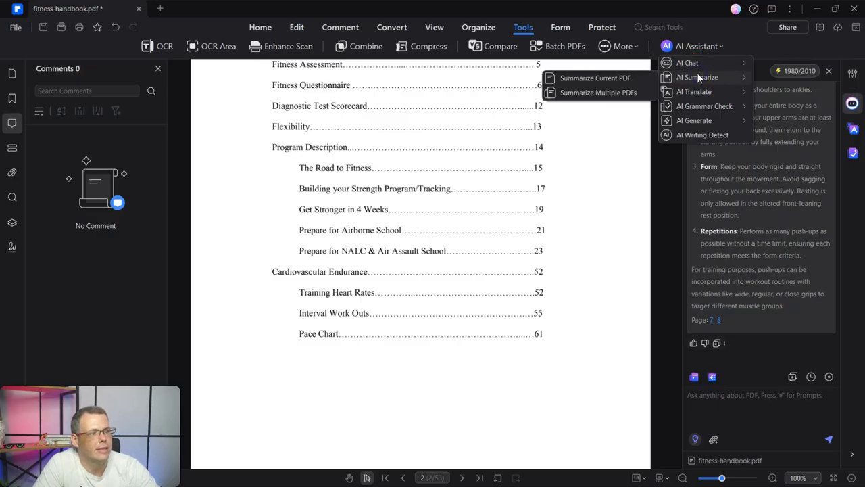
click(610, 86)
click(586, 78)
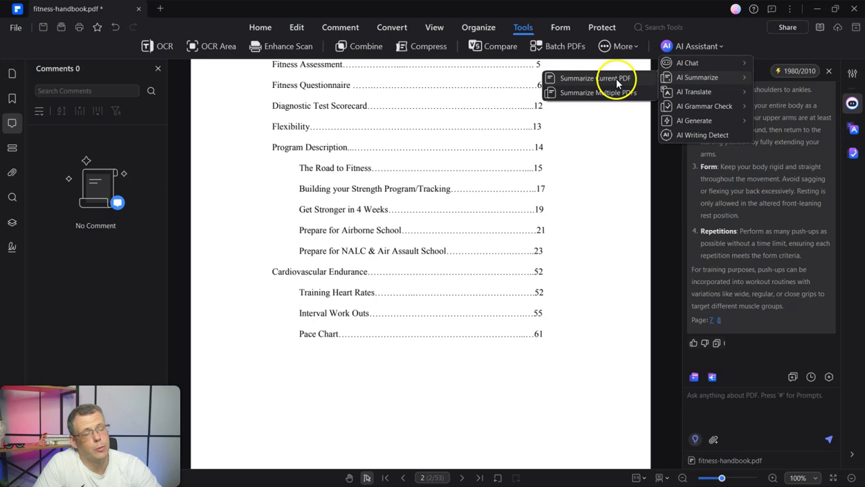
mouse_move(692, 107)
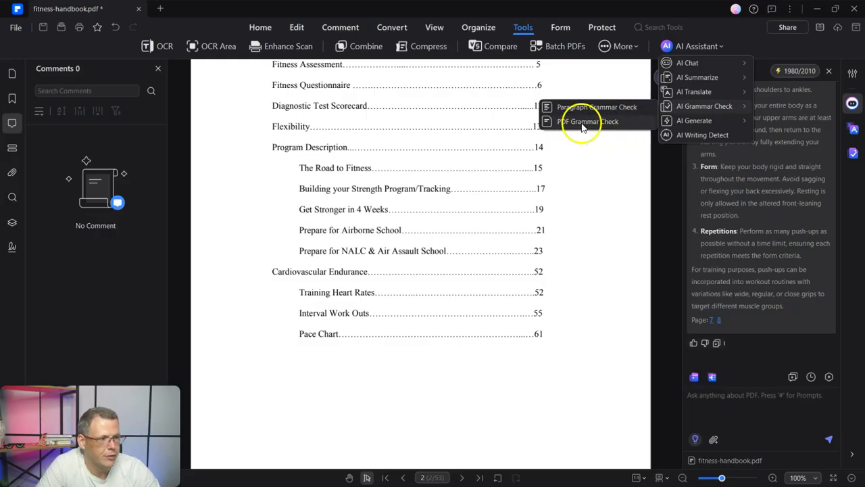
mouse_move(676, 121)
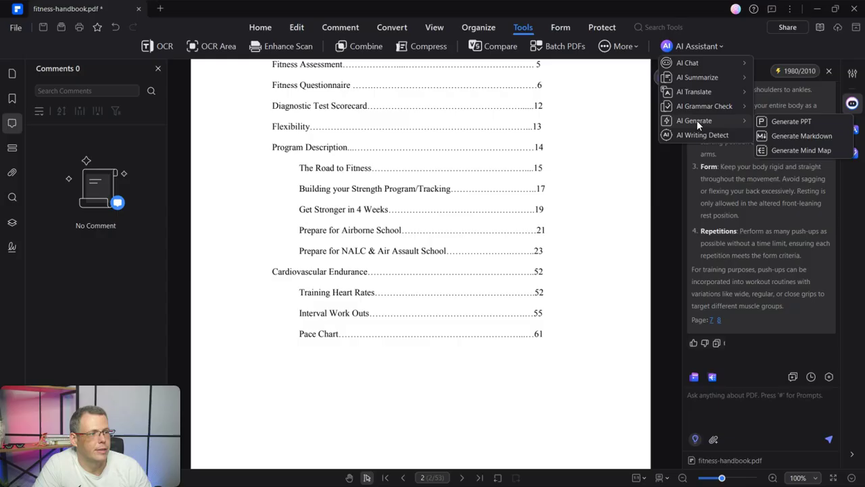
- Try to run AI Writing Detect on the handbook without saving its changes, and display the AI Assistant options again
click(692, 134)
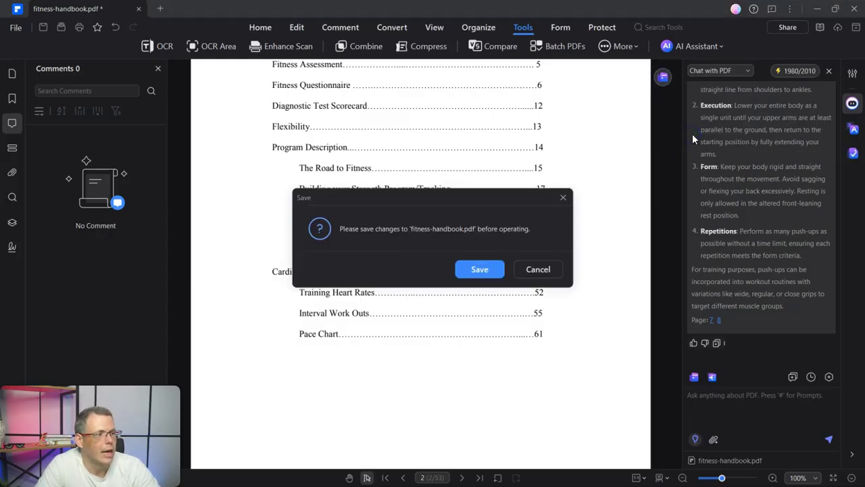
click(563, 197)
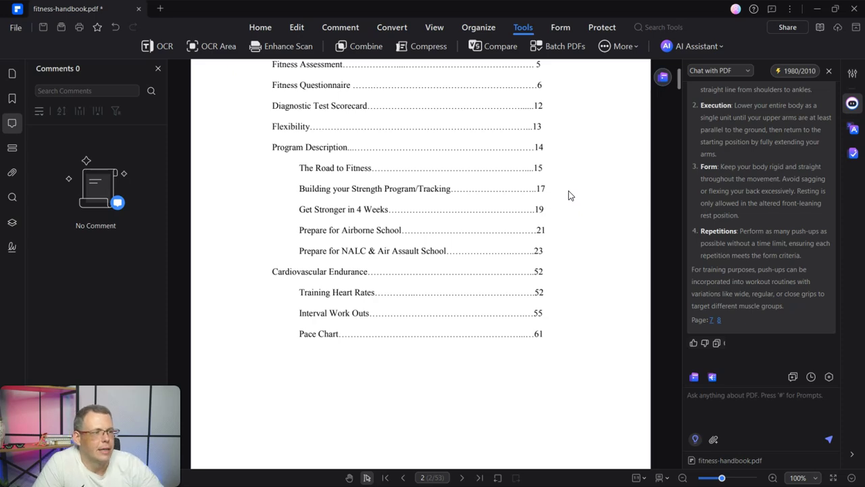
click(703, 46)
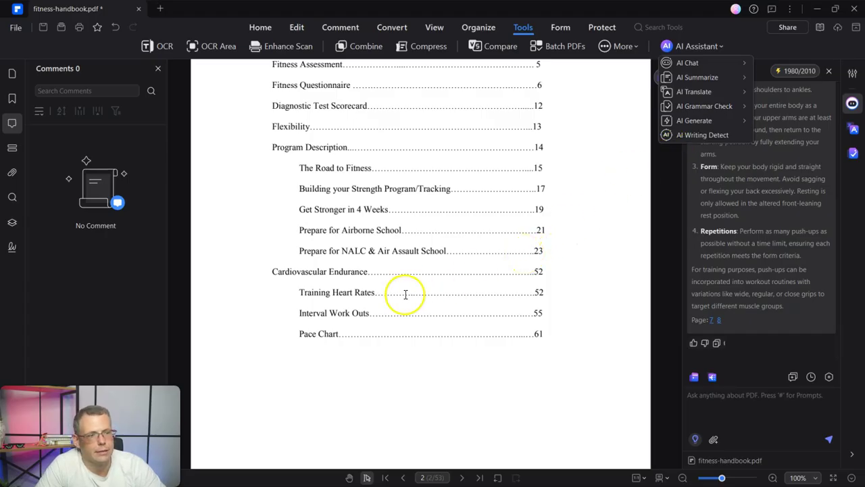
- Examine the form tools, the batch processing and additional PDF tools with their screenshot options, and the extra home tools such as Translate
click(561, 30)
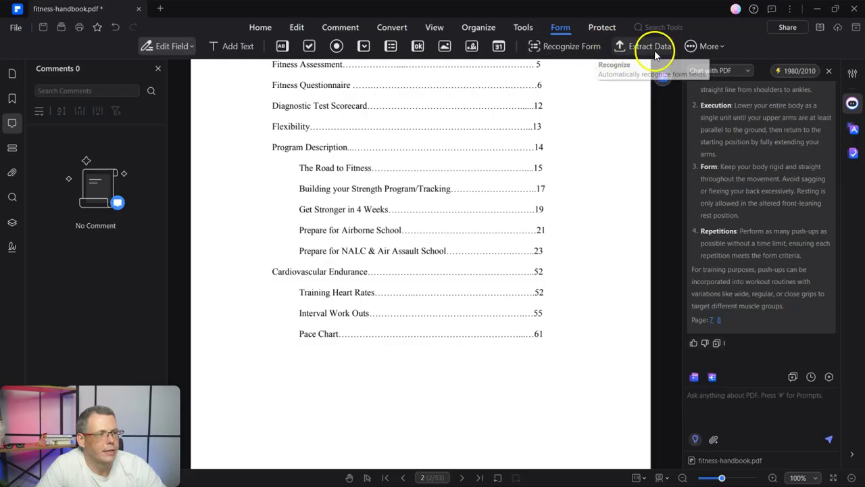
click(520, 29)
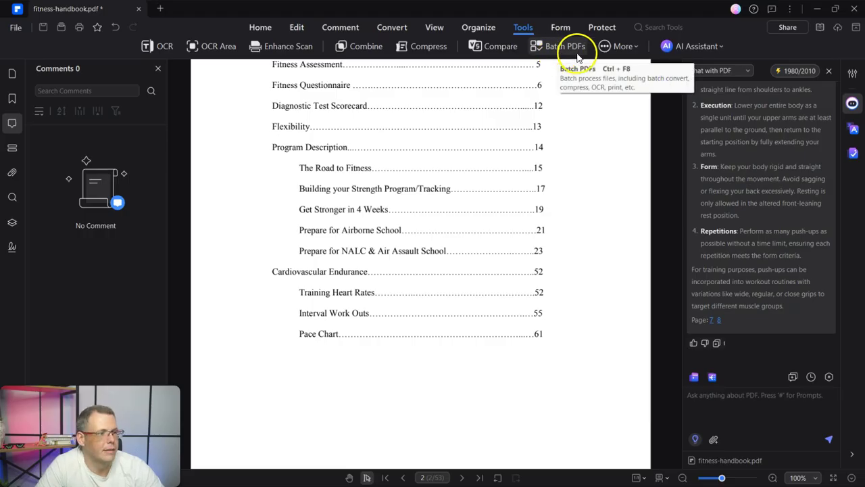
click(618, 47)
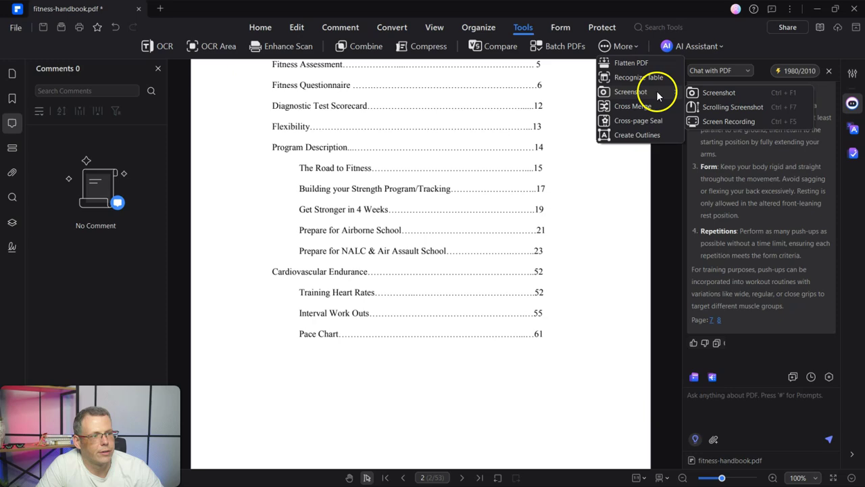
click(248, 180)
click(273, 30)
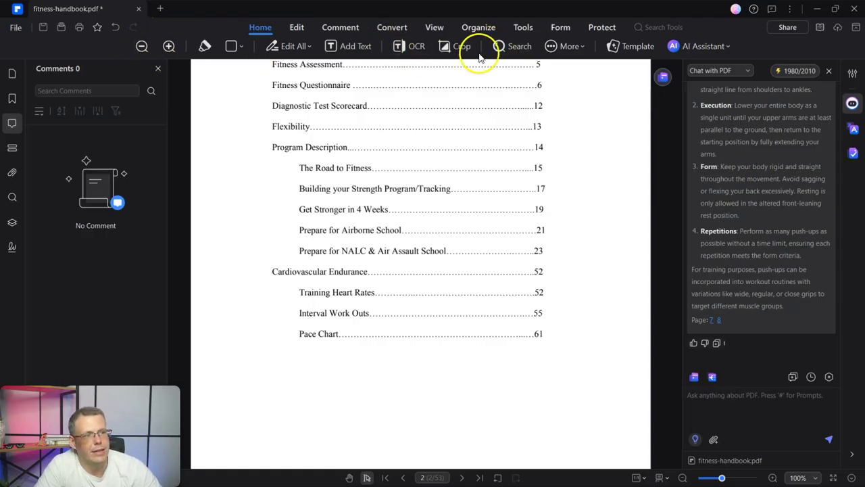
click(571, 48)
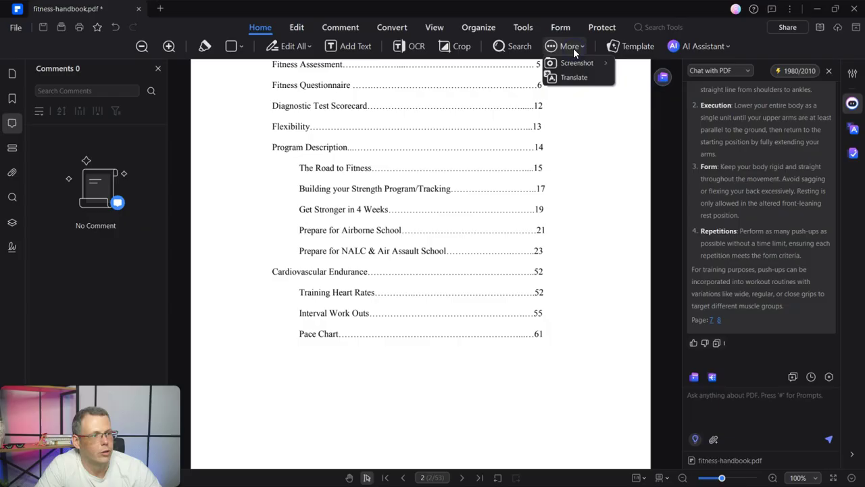
- Try to display the export options for the fitness handbook among the file commands
click(17, 27)
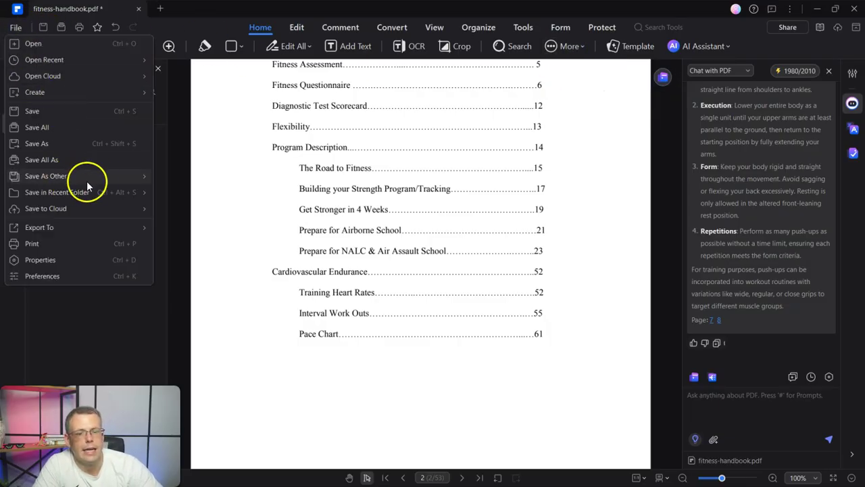
click(91, 229)
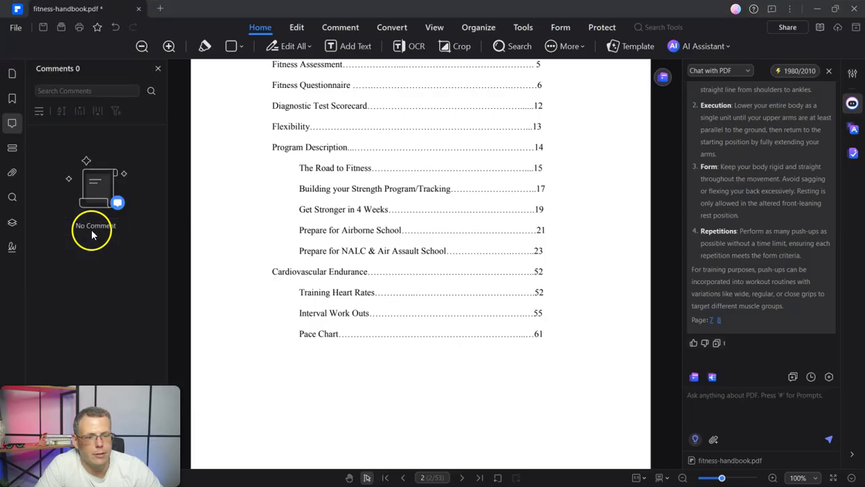
click(15, 27)
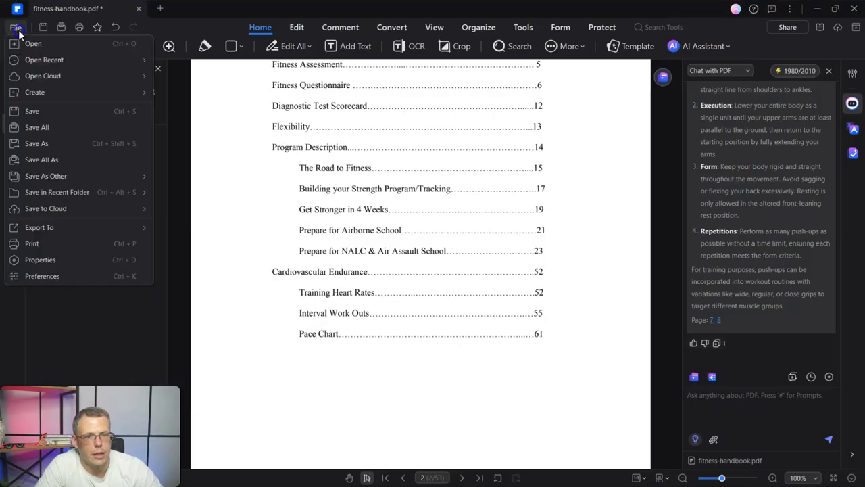
click(59, 222)
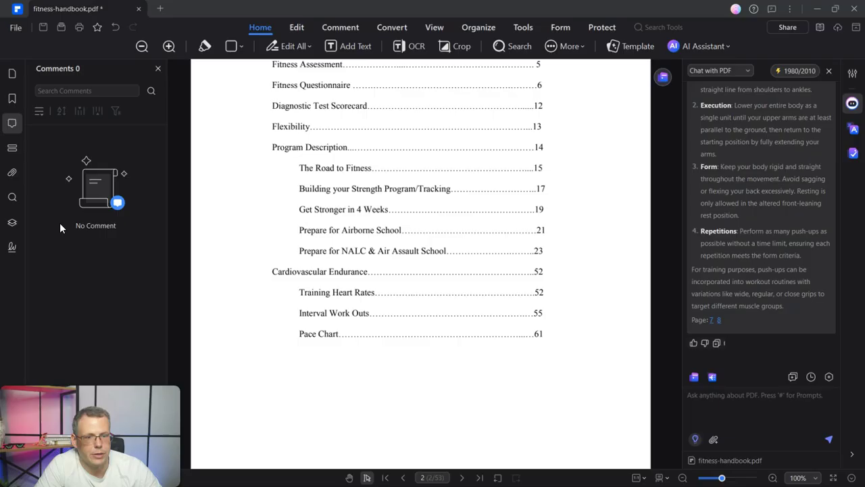
click(16, 28)
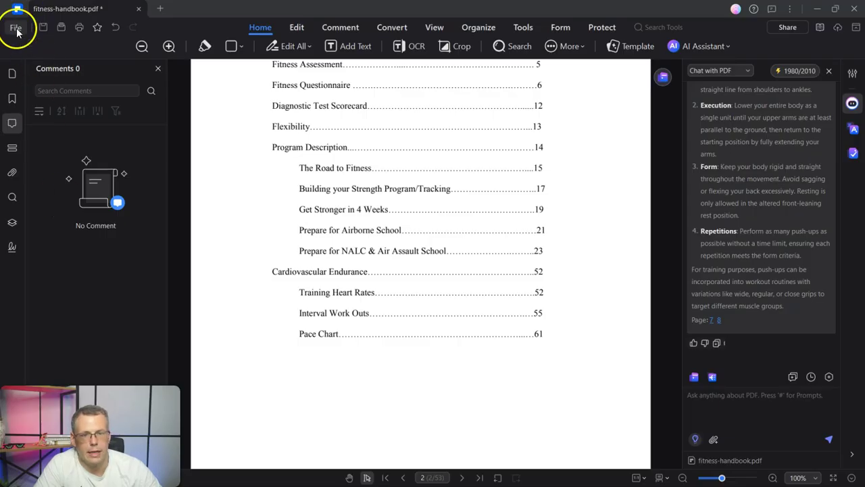